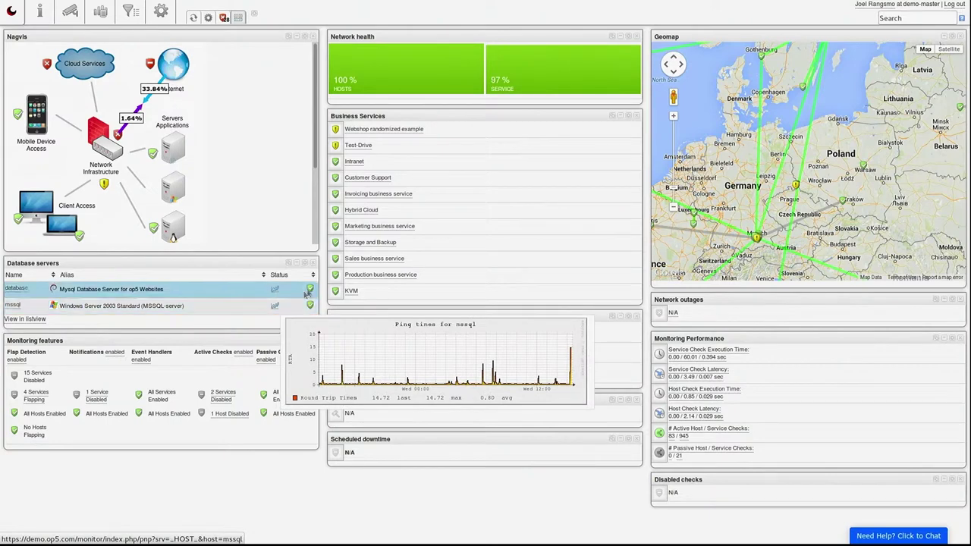
- Start the Host Wizard and select the Windows server management pack
left_click_drag(736, 111, 709, 189)
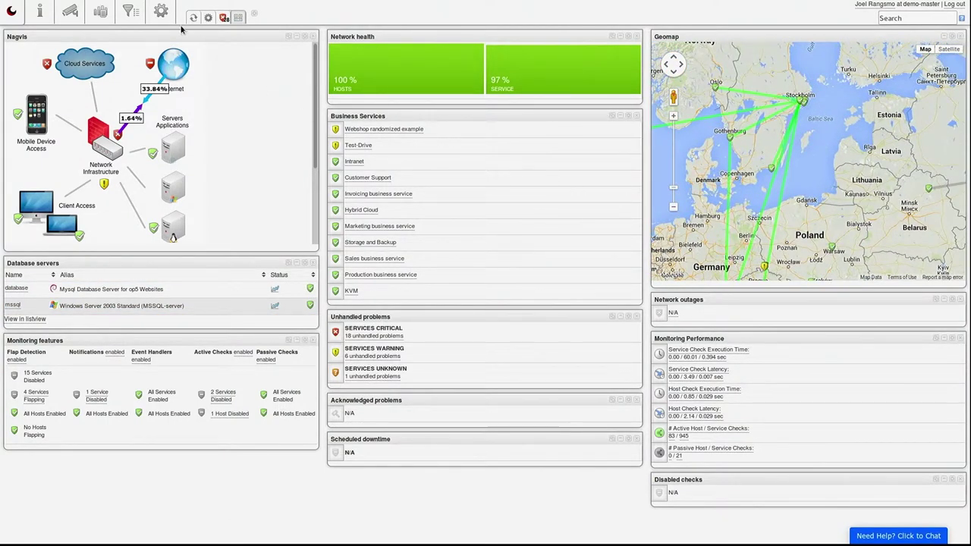
left_click(158, 12)
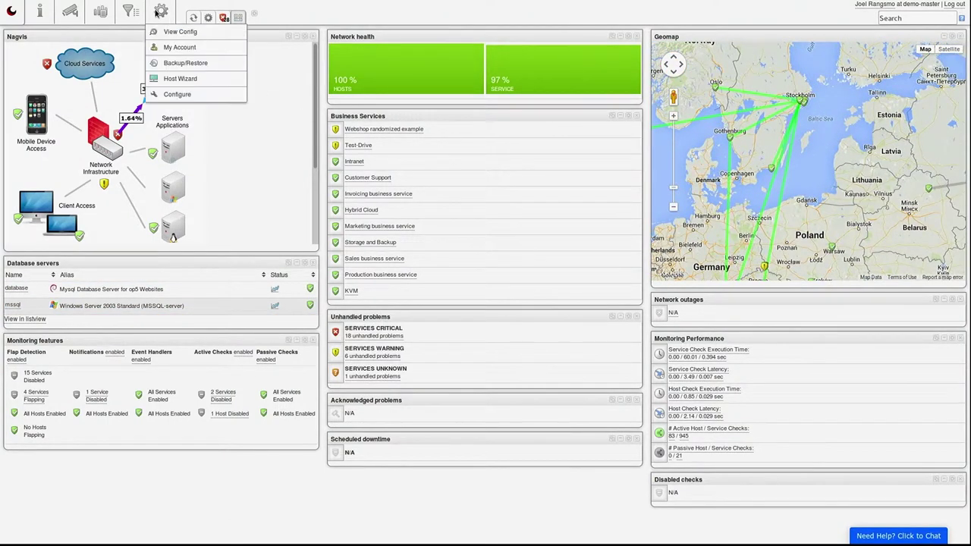
left_click(182, 79)
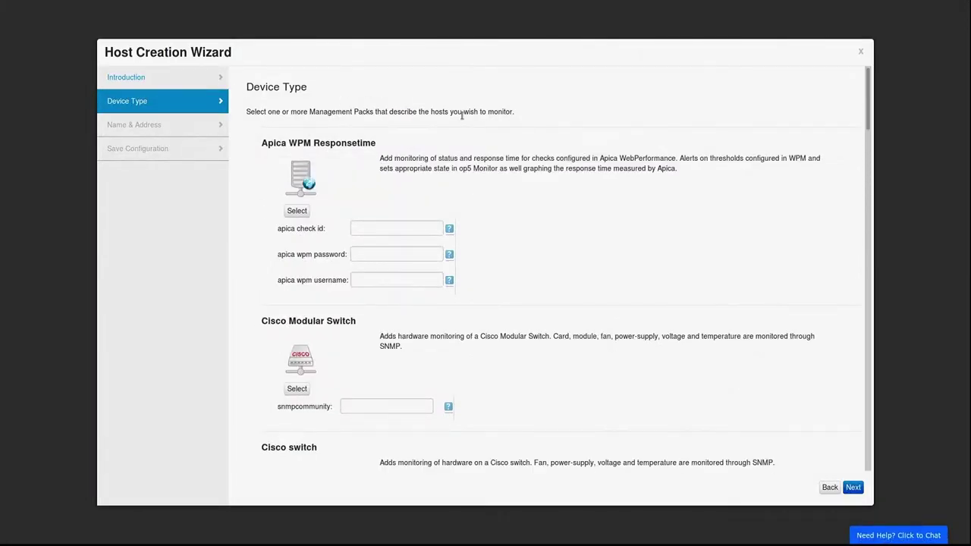
scroll(460, 119, "down", 5)
scroll(460, 118, "down", 5)
scroll(461, 122, "down", 2)
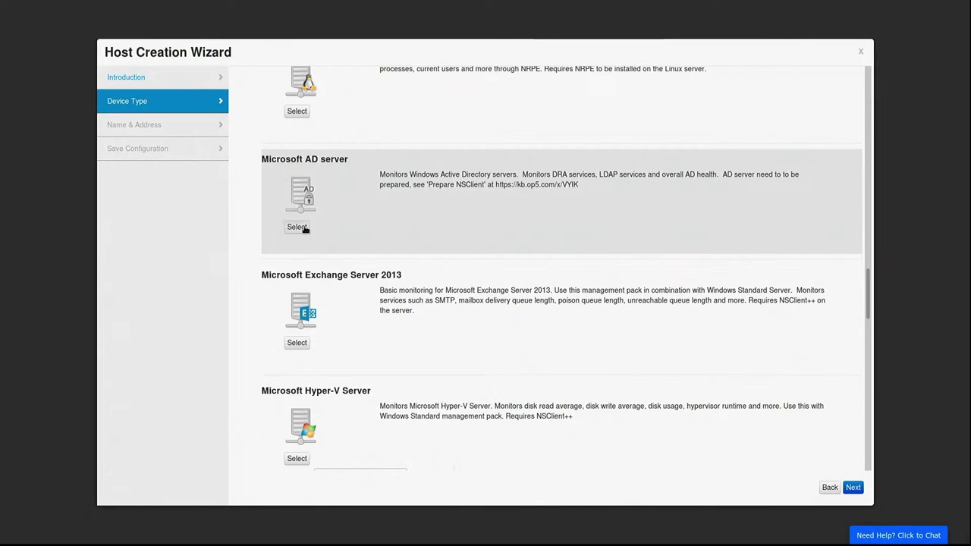
scroll(304, 225, "down", 5)
scroll(306, 228, "down", 3)
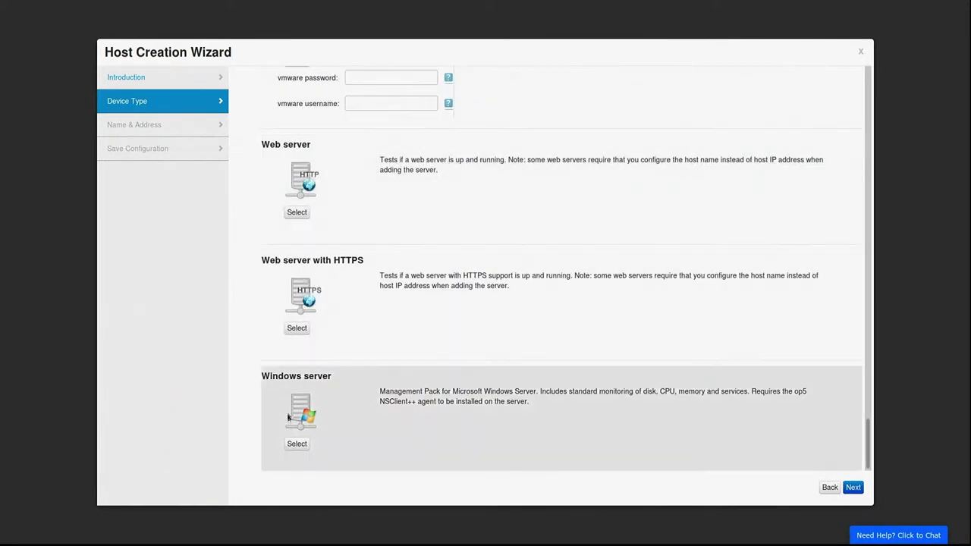
left_click(292, 444)
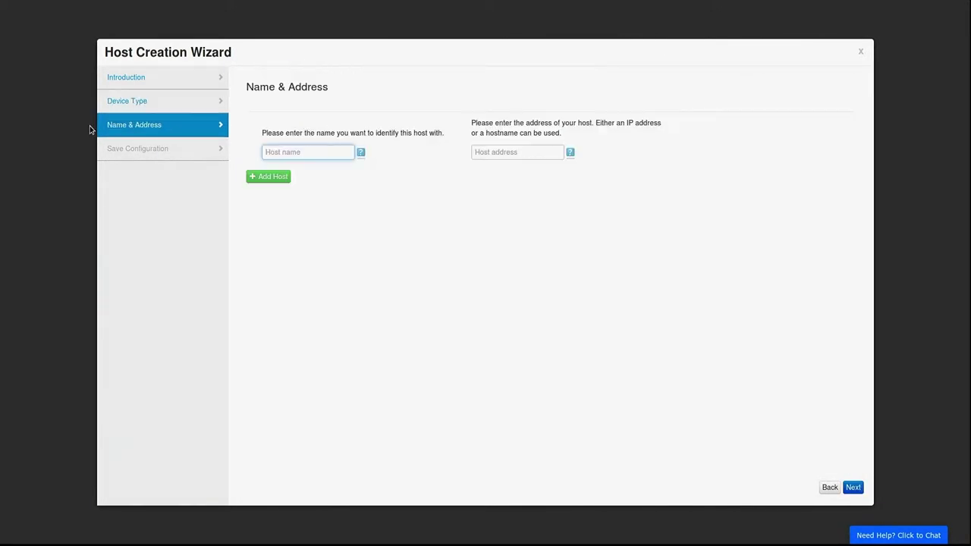
- Add host primary-ad-server at 172.27.86.45 and save the configuration
type("primary-ad-server")
key("Tab")
type("1")
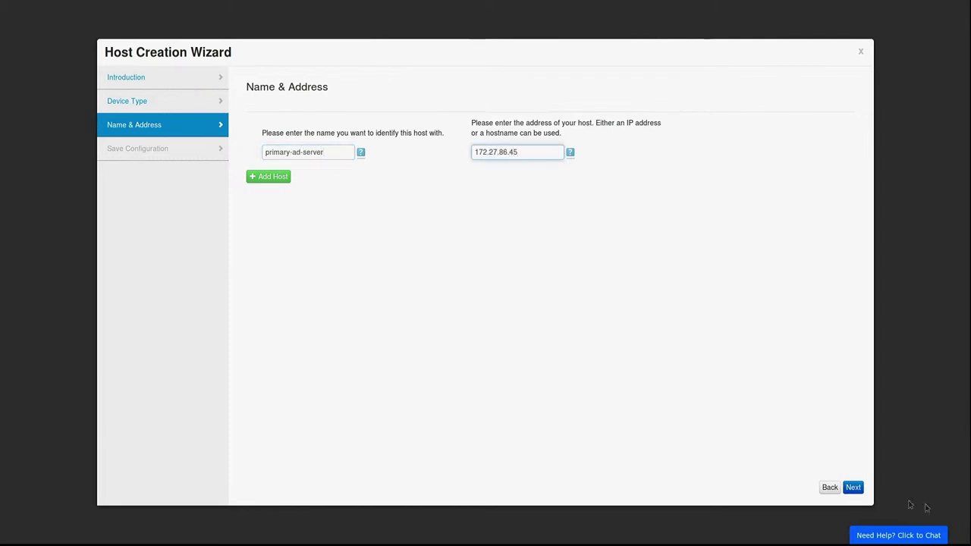
left_click(852, 487)
left_click(835, 487)
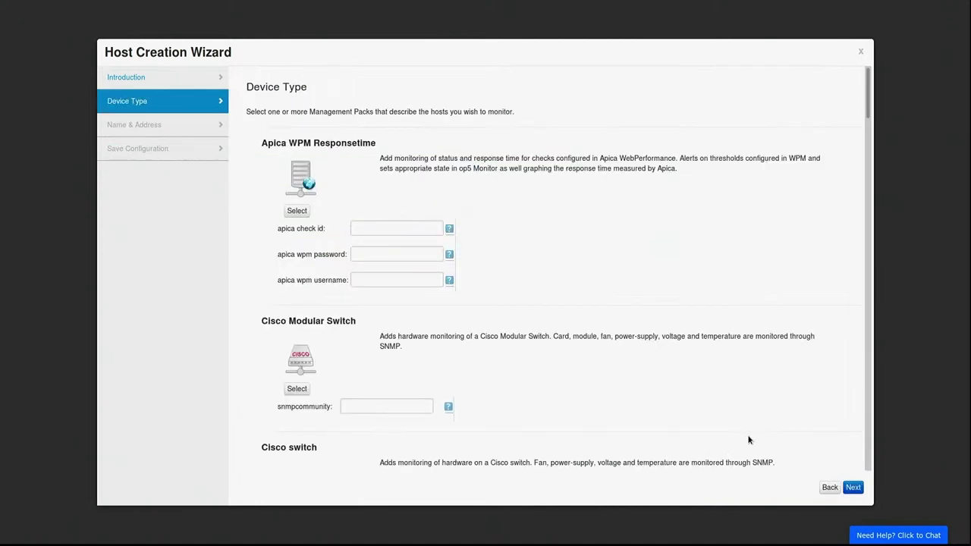
- Select the Microsoft Hyper-V Server and Windows server management packs for the next host
scroll(748, 439, "down", 10)
scroll(748, 444, "down", 10)
left_click(302, 296)
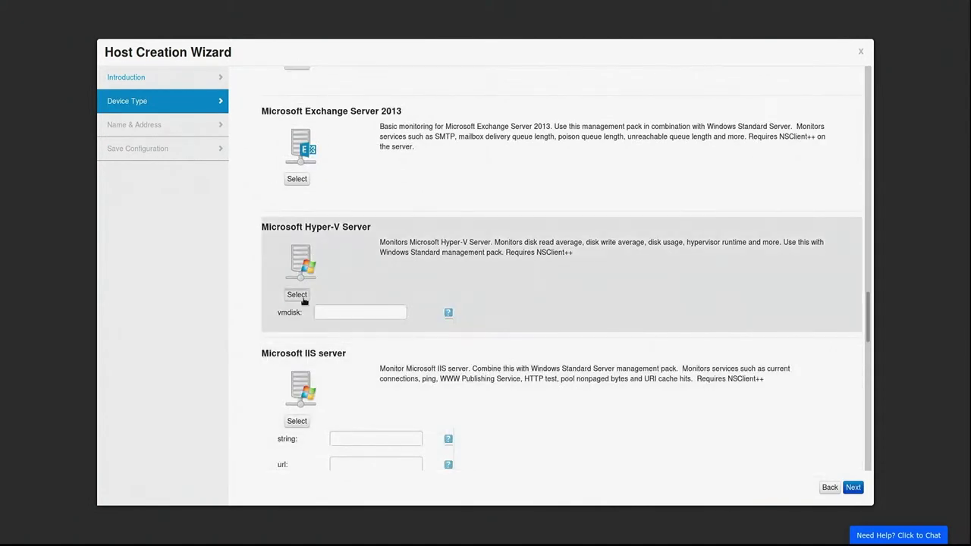
scroll(342, 323, "down", 10)
left_click(300, 444)
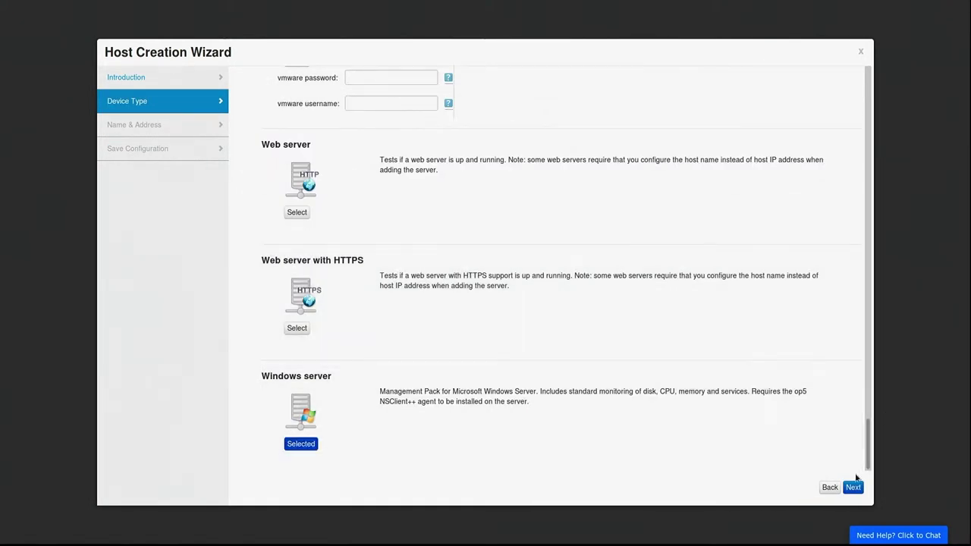
left_click(853, 487)
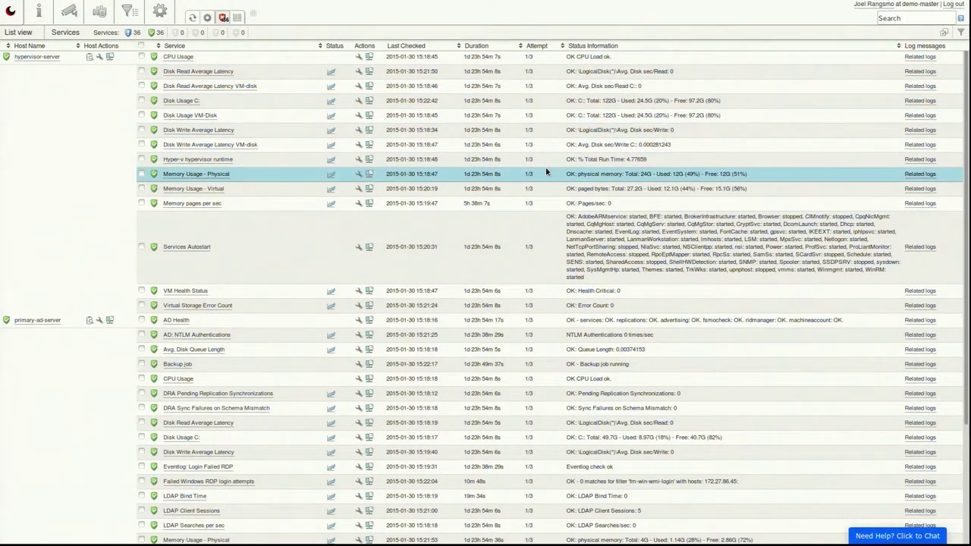
- Open the settings of primary-ad-server's Failed Windows RDP login attempts service
scroll(546, 173, "down", 4)
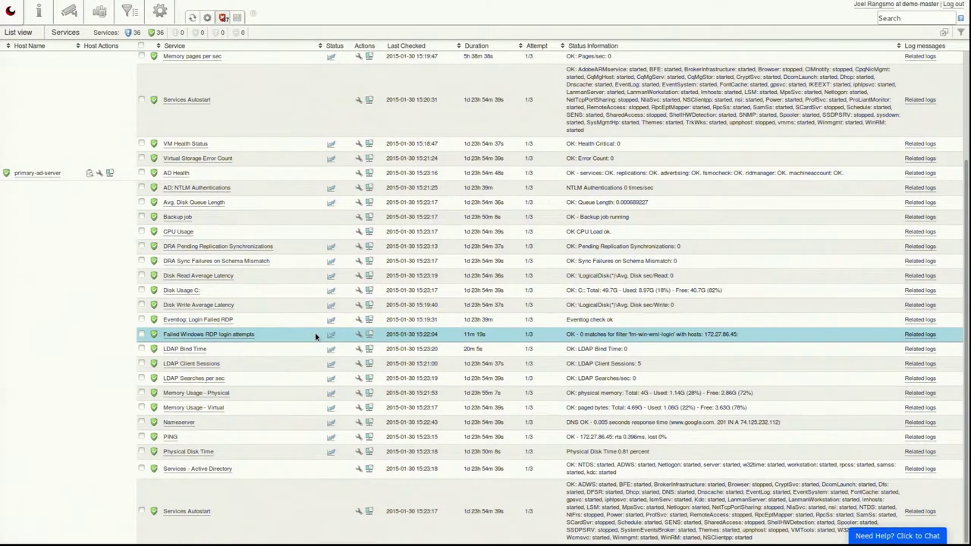
left_click(184, 424)
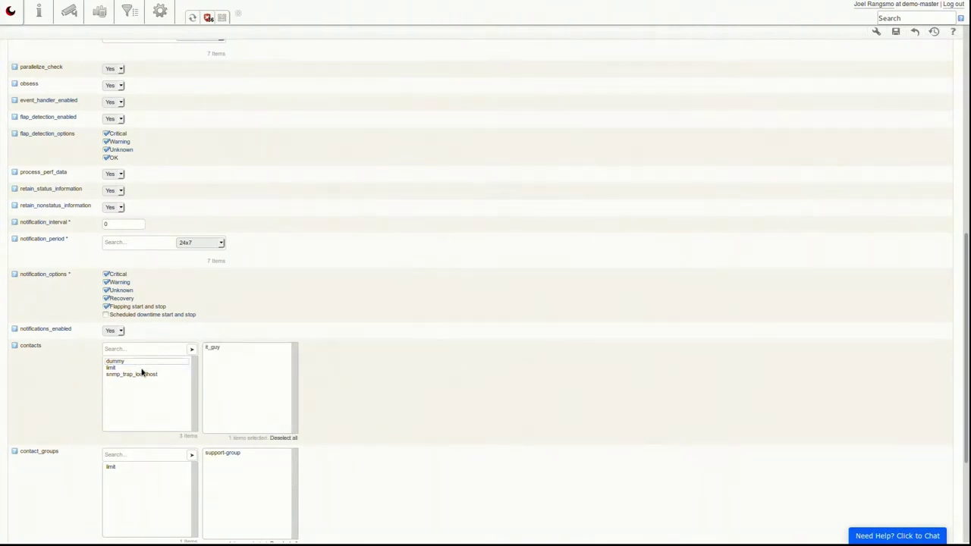
scroll(626, 381, "down", 4)
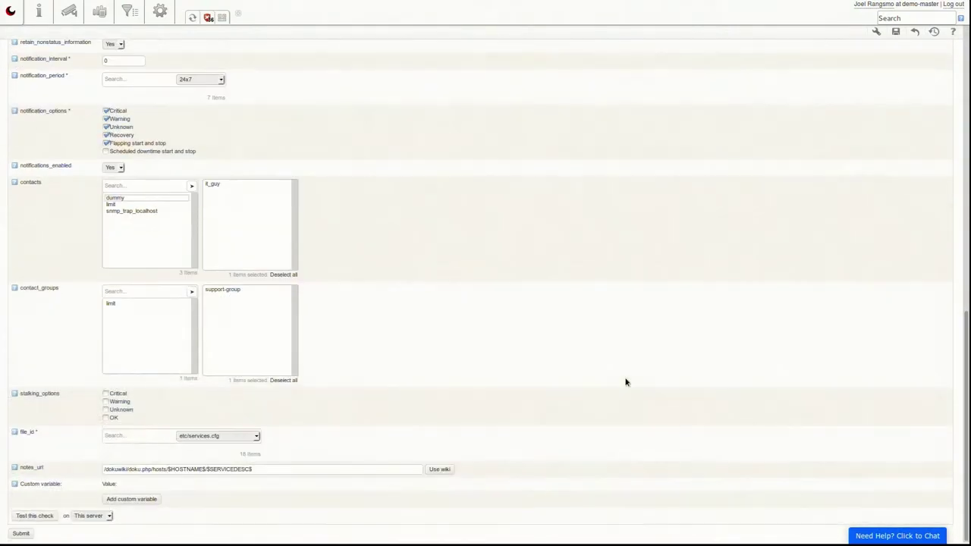
- Submit the Failed Windows RDP login attempts service change and open its detail page
left_click(16, 534)
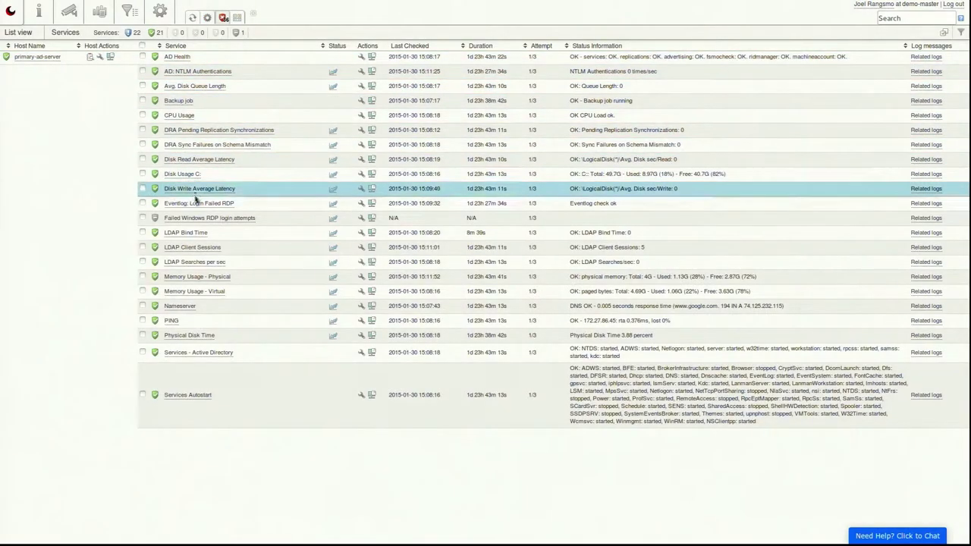
left_click(200, 220)
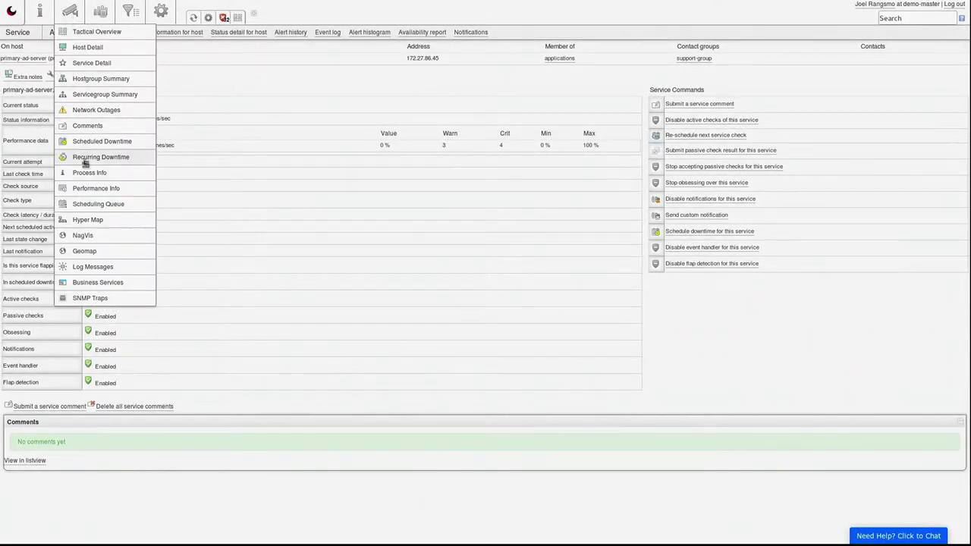
- Open the Log Messages view and scroll through the log entries
left_click(87, 267)
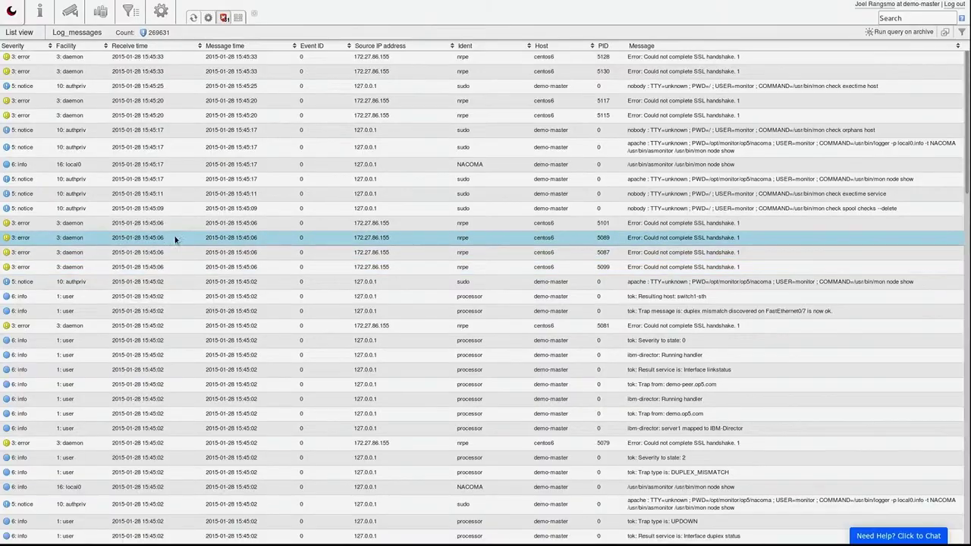
scroll(175, 240, "down", 5)
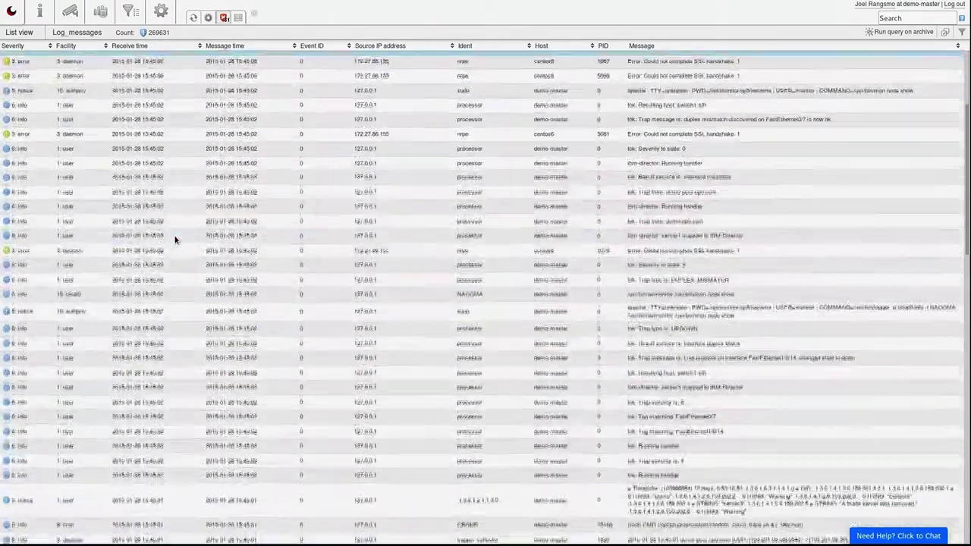
scroll(174, 240, "down", 3)
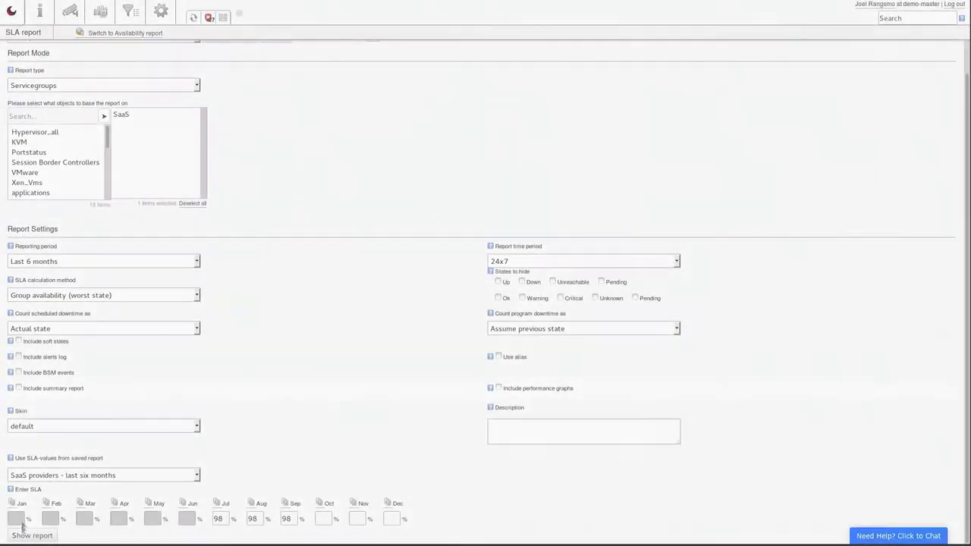
- Generate the SaaS six-month SLA breakdown, showing September breached at 97.705%
left_click(22, 535)
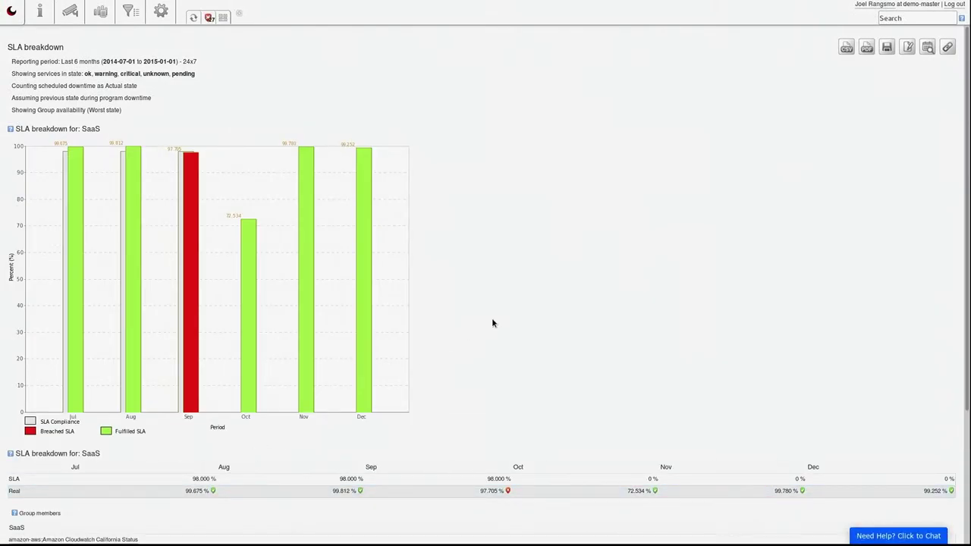
scroll(491, 322, "down", 3)
scroll(492, 322, "up", 3)
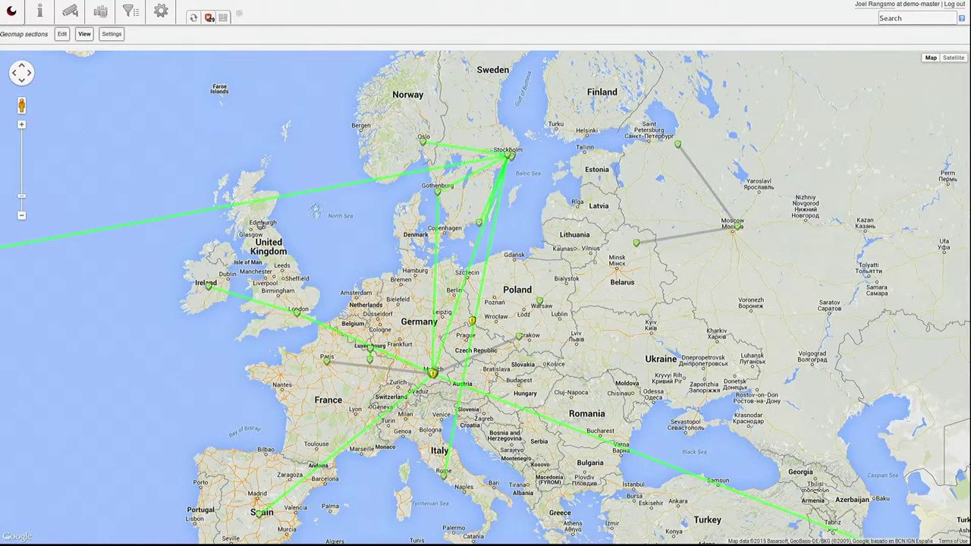
- View the combined Disk read/write graphs, then the VMware hosts CPU usage trend graphs
left_click(107, 22)
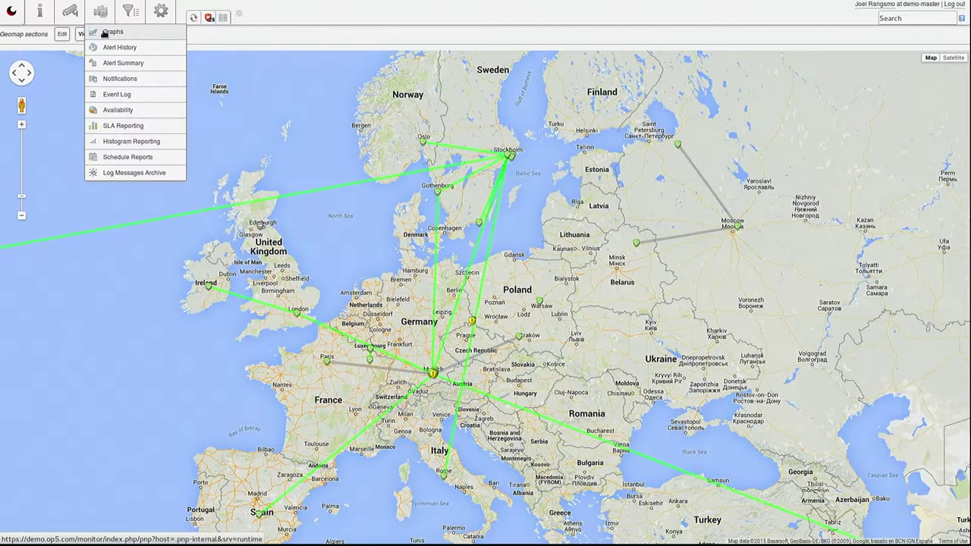
left_click(105, 32)
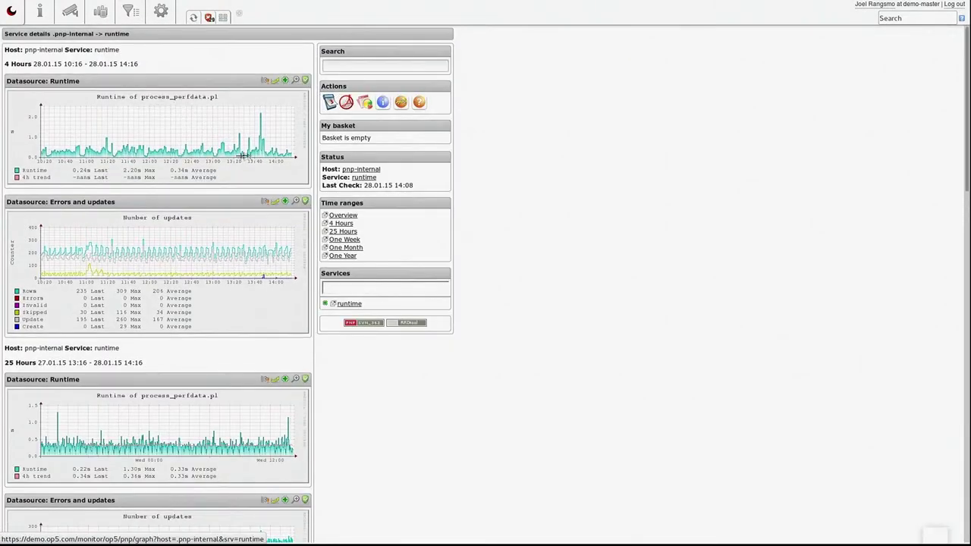
left_click(402, 104)
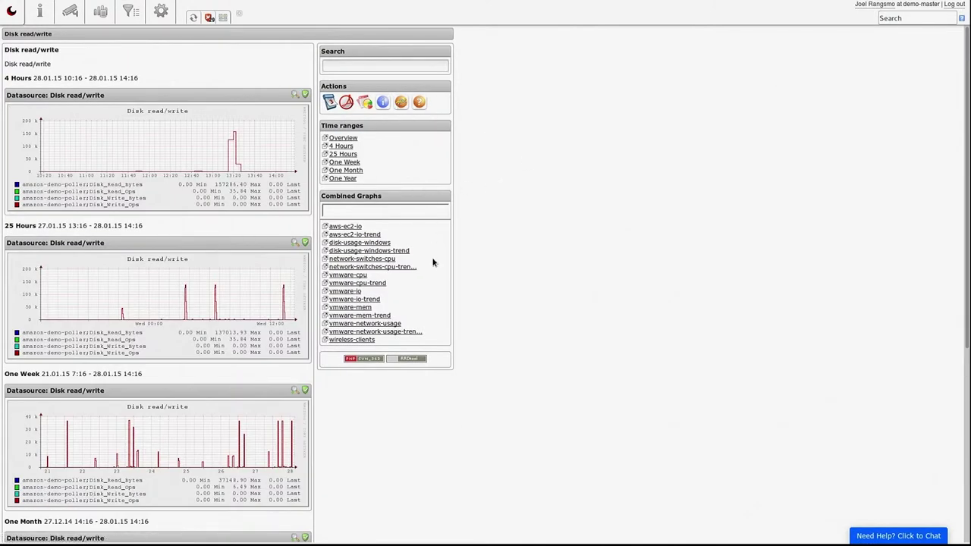
left_click(375, 283)
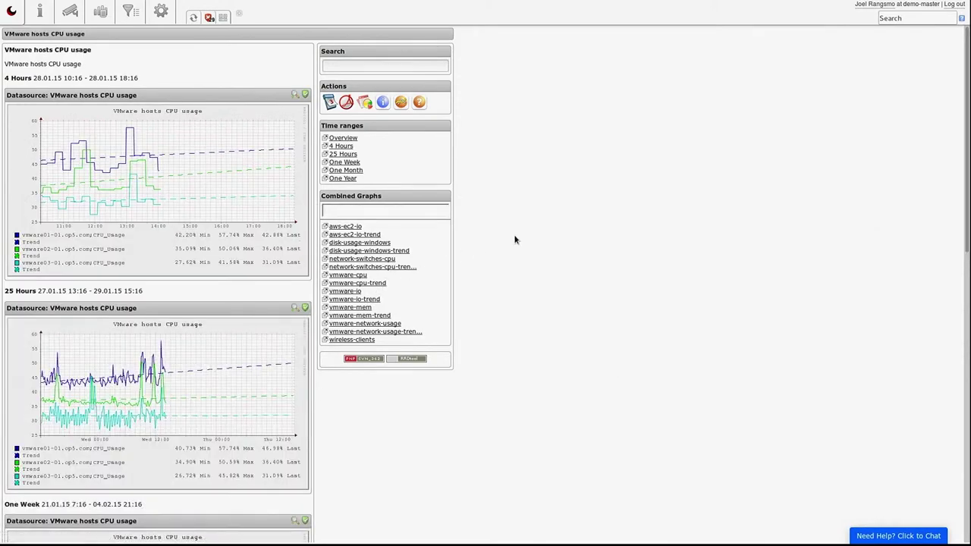
scroll(515, 240, "down", 2)
scroll(515, 240, "down", 1)
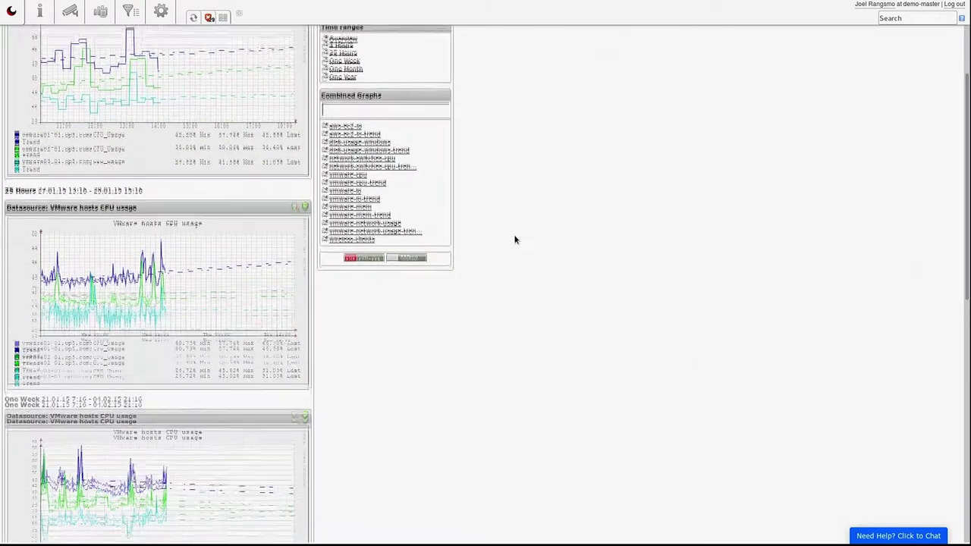
scroll(514, 240, "down", 1)
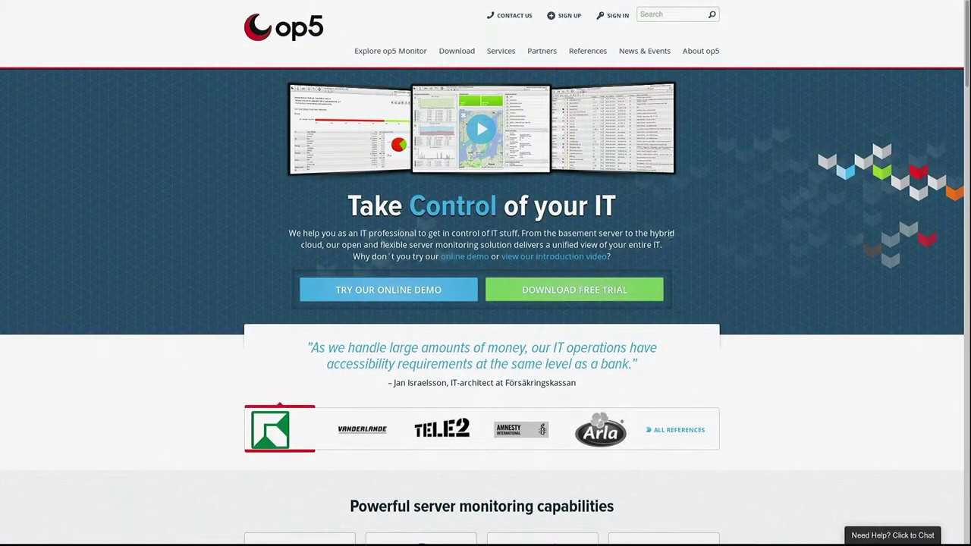
- Visit op5.com's free trial download page, then Contact us, scrolling to Our Offices
left_click(627, 287)
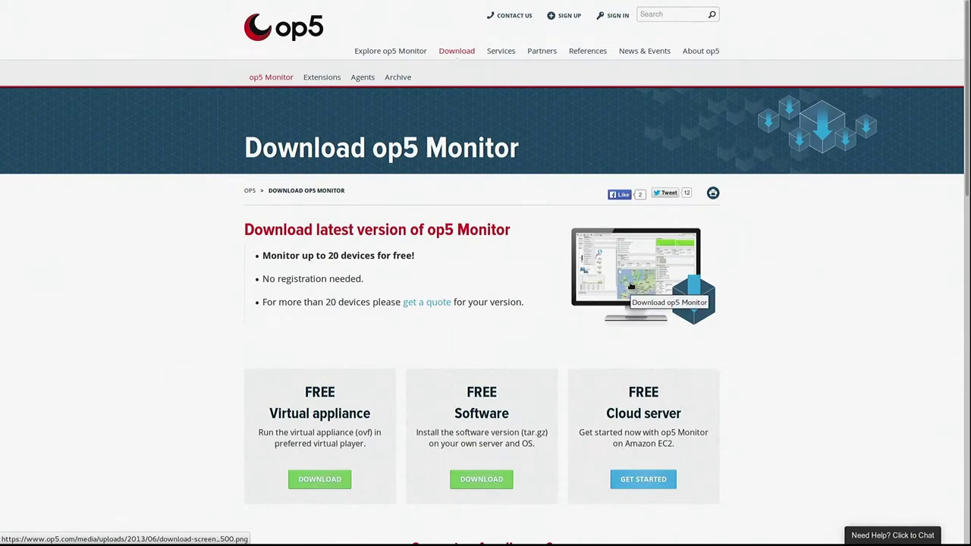
scroll(630, 286, "down", 2)
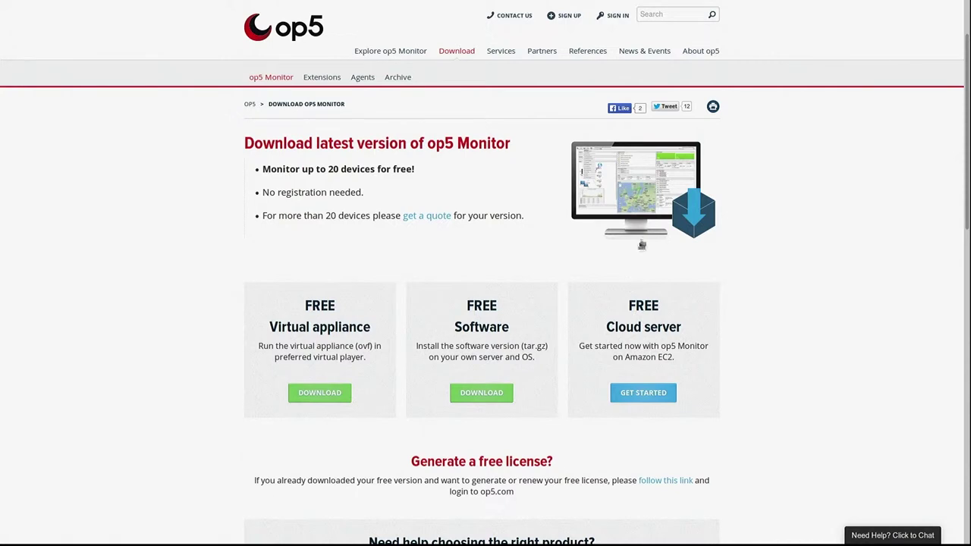
left_click(689, 55)
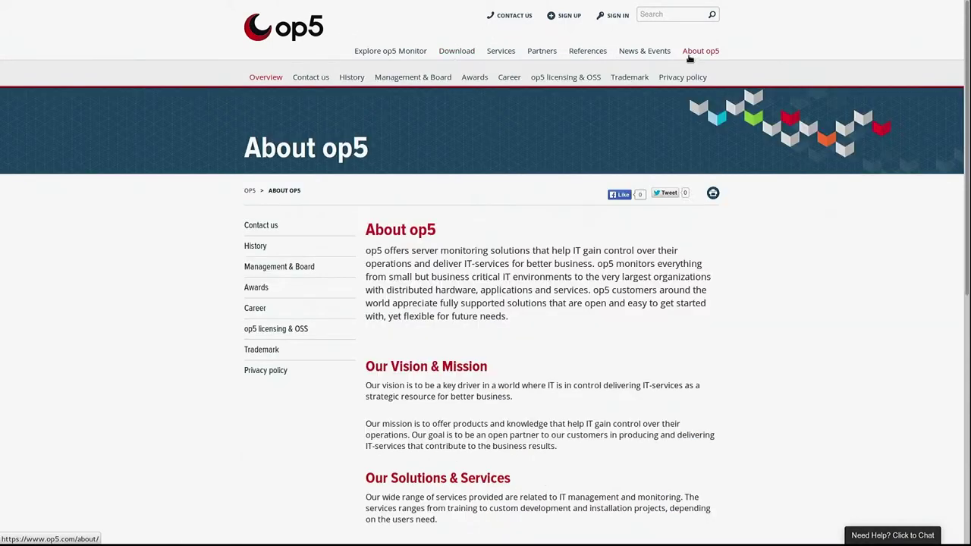
left_click(334, 225)
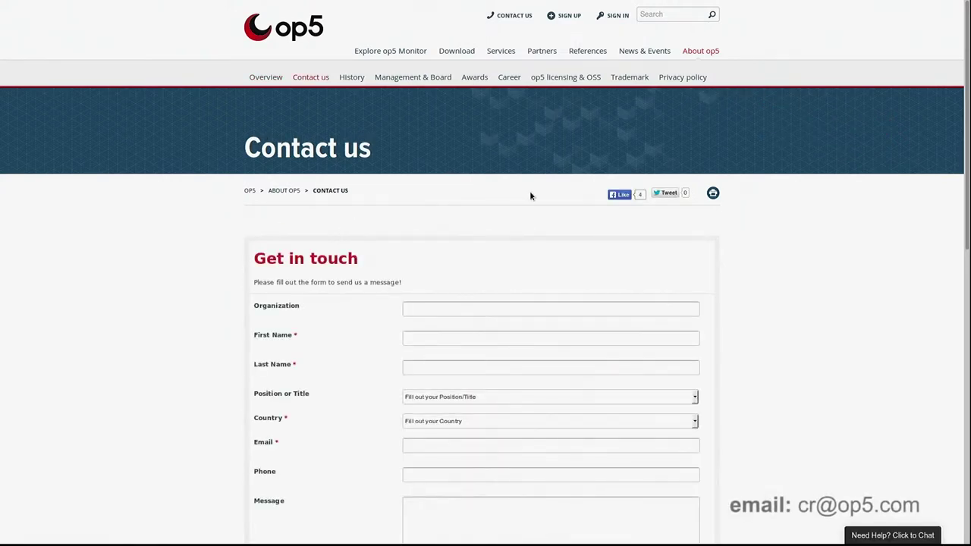
scroll(826, 209, "down", 2)
scroll(827, 213, "down", 3)
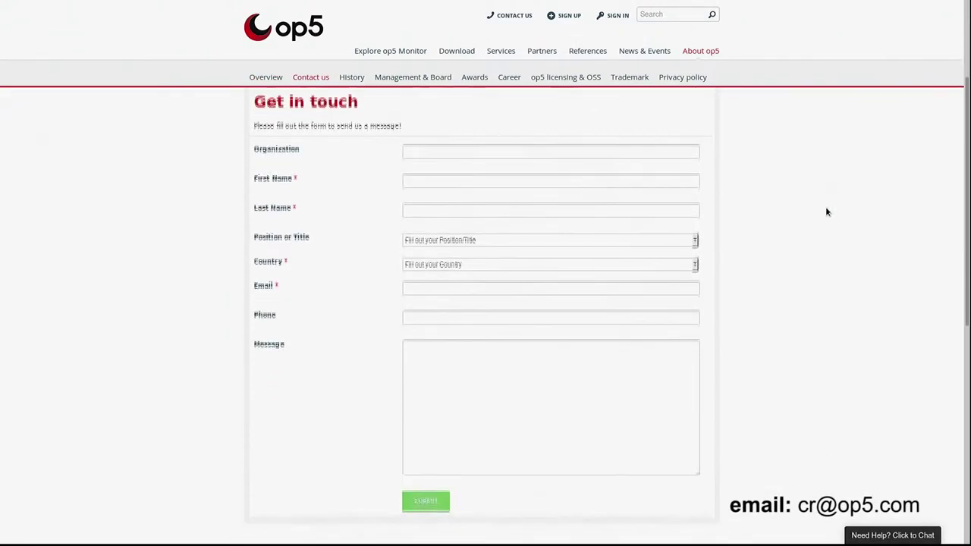
scroll(827, 212, "down", 1)
scroll(827, 212, "down", 2)
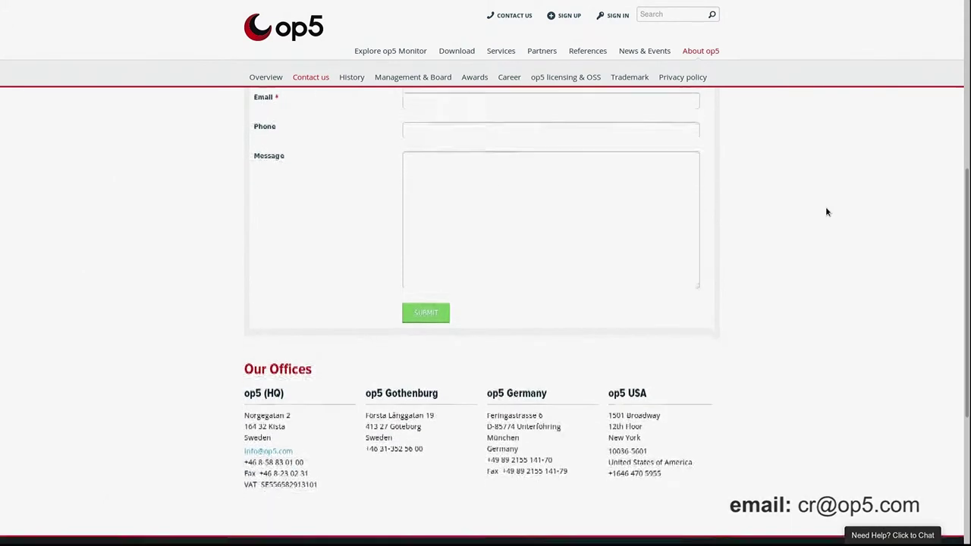